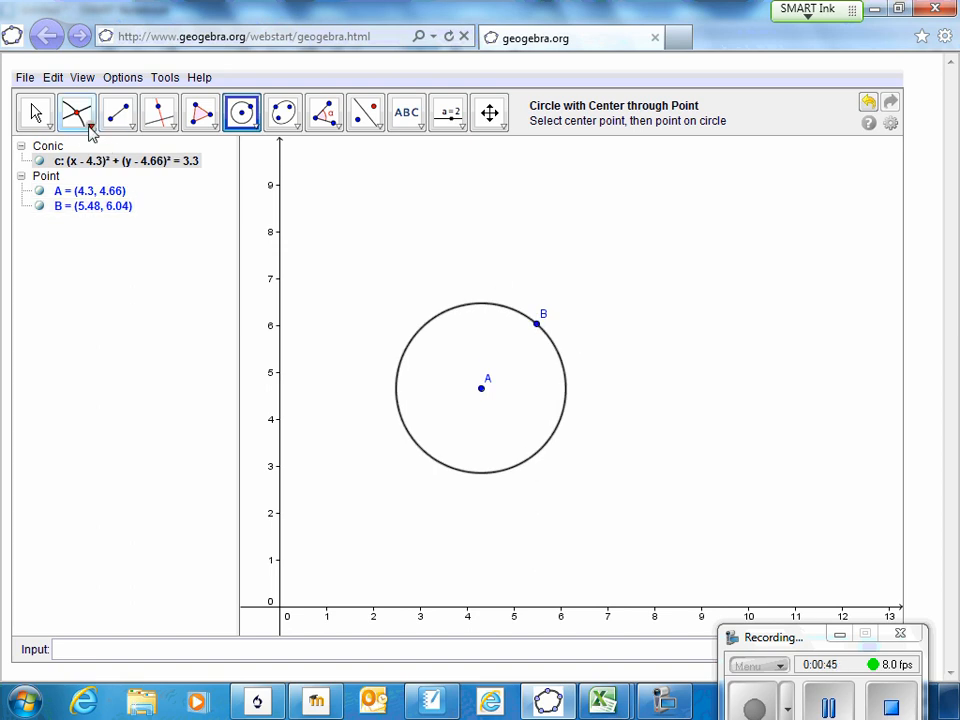
# - Draw a line through the circle's center A and a new point outside the circle at about (2.96, 7.6)
pyautogui.click(89, 128)
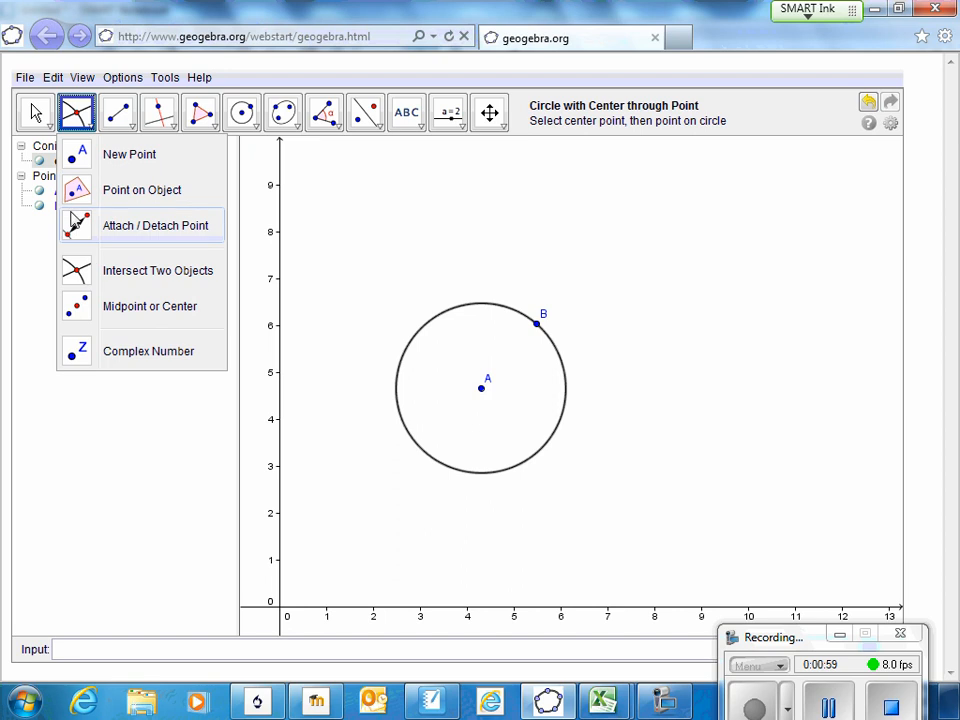
pyautogui.click(131, 119)
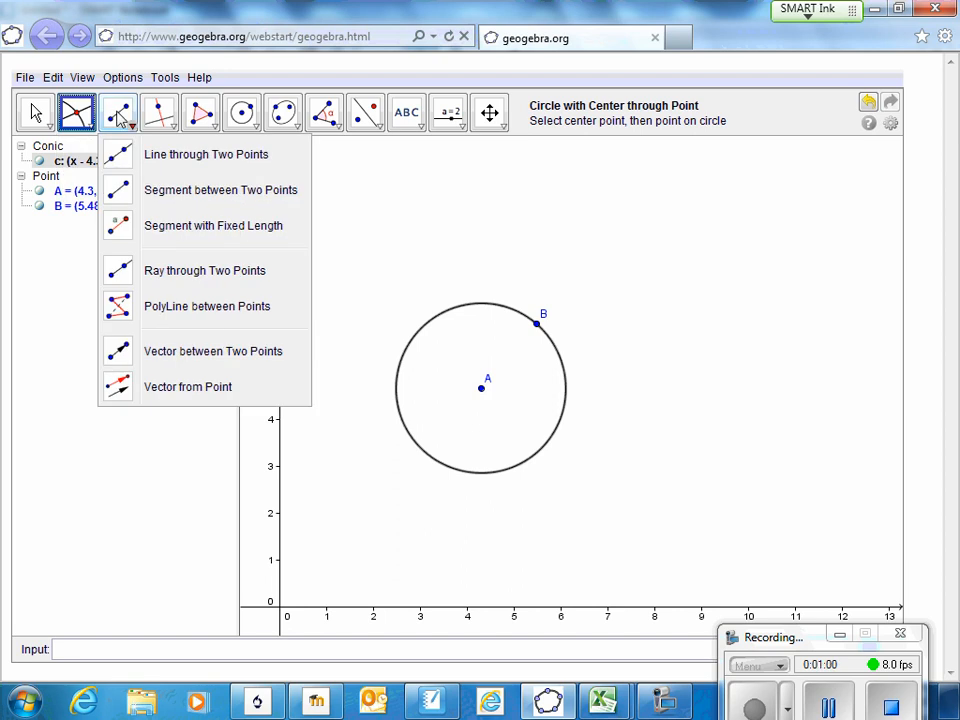
pyautogui.click(128, 160)
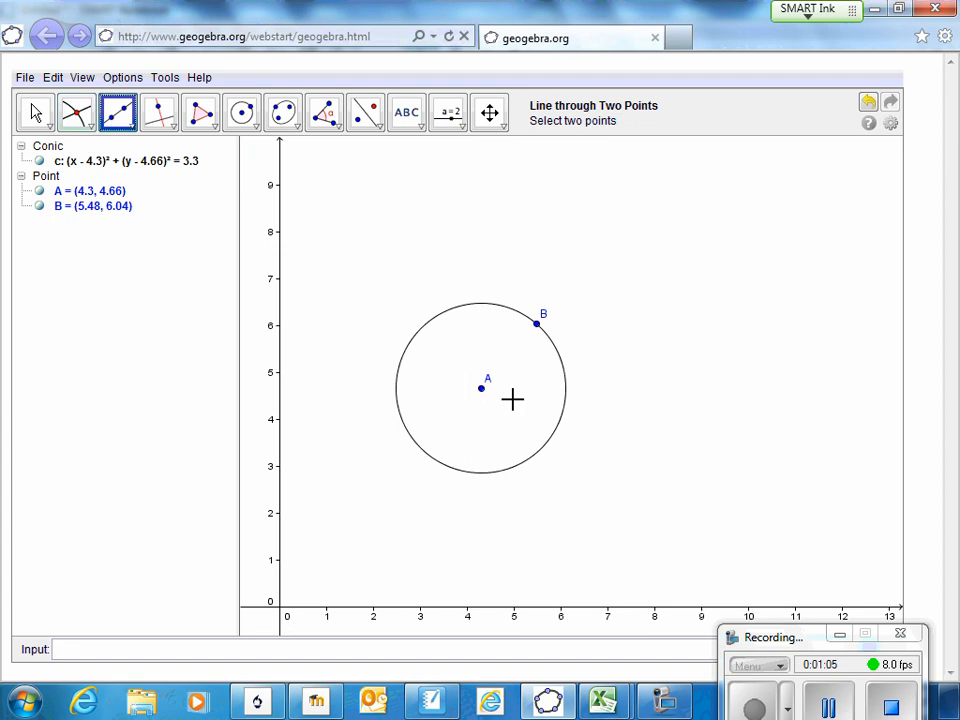
pyautogui.click(482, 390)
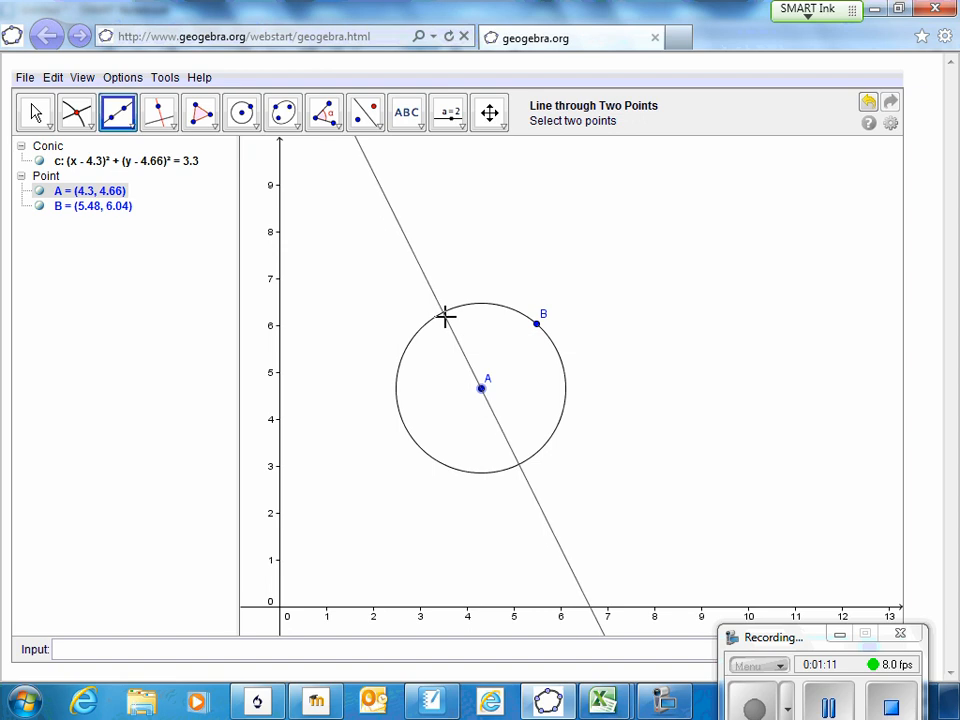
pyautogui.click(418, 251)
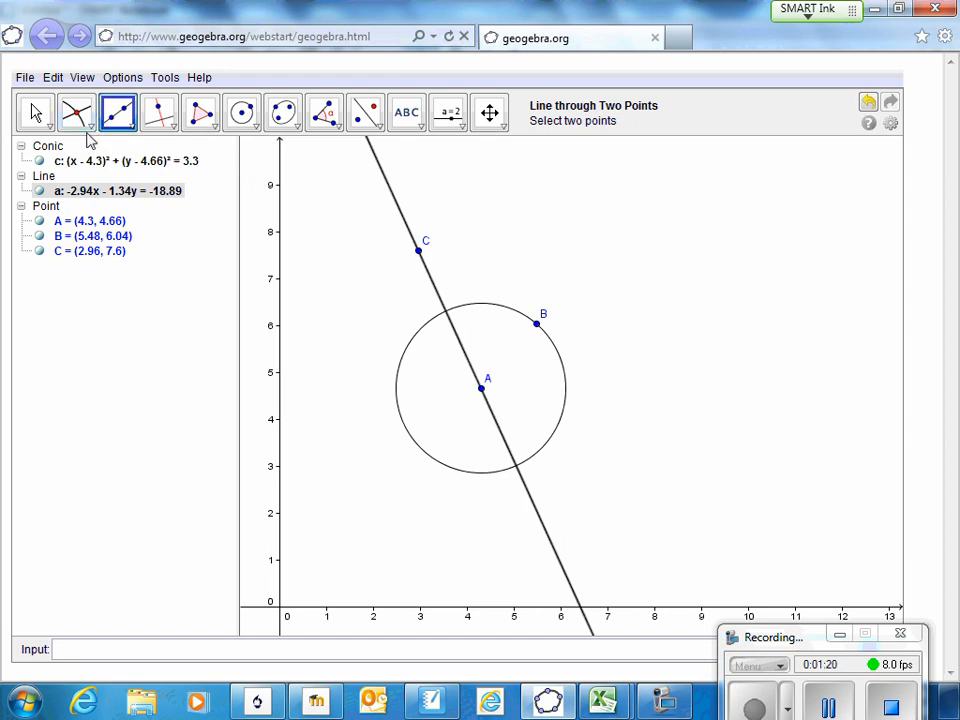
# - Mark both intersection points of the circle and the line through its center
pyautogui.click(77, 112)
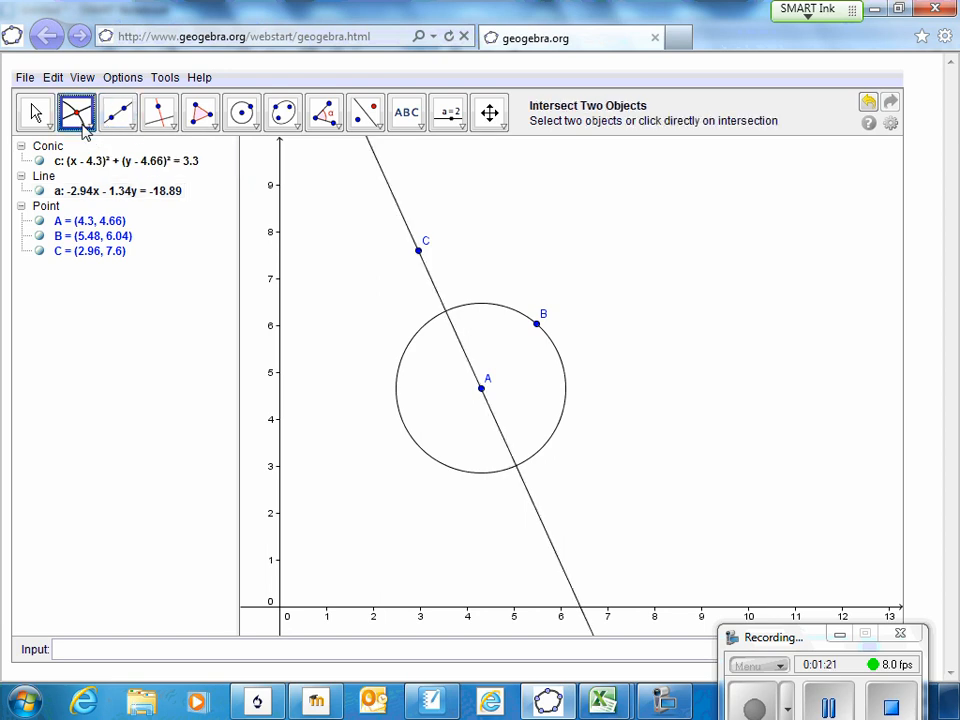
pyautogui.click(484, 314)
pyautogui.click(437, 291)
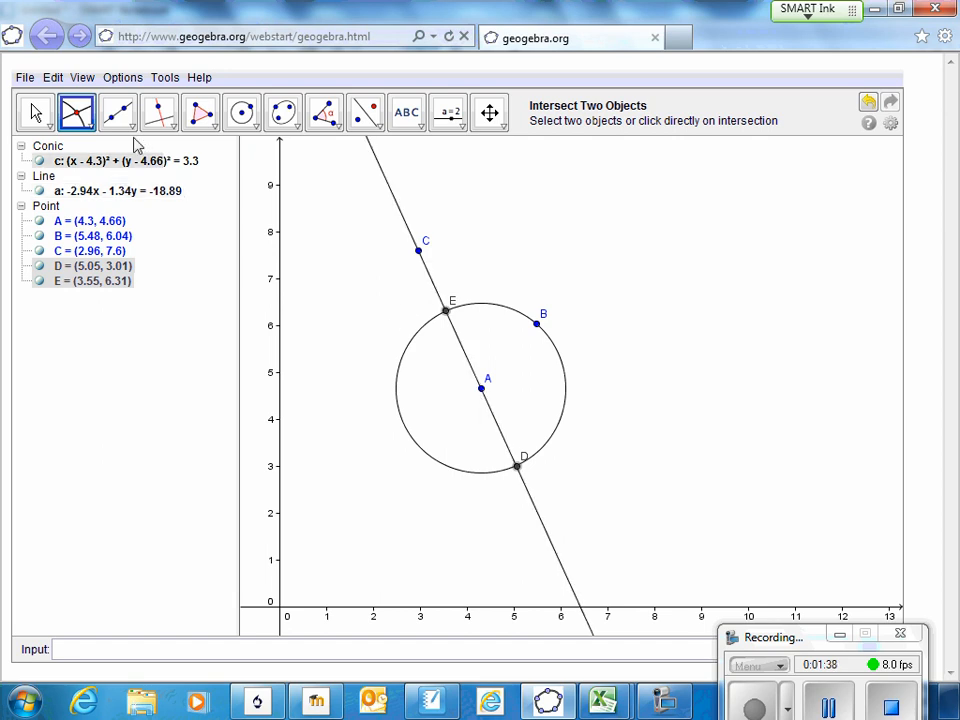
# - Construct two circles, one centered at D through E and the other centered at E through D
pyautogui.click(242, 112)
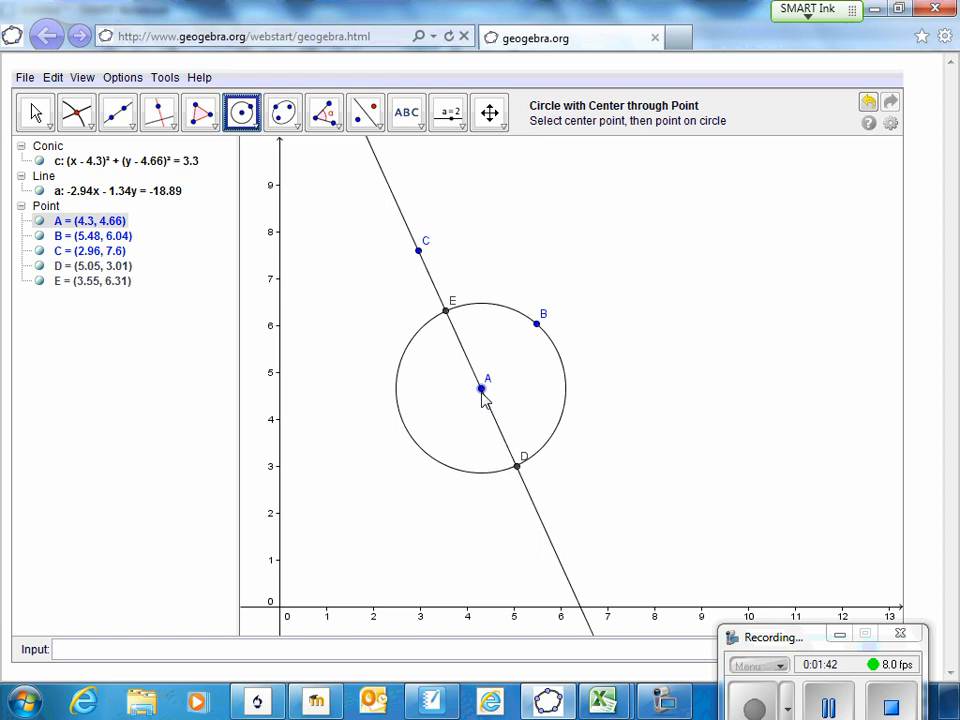
pyautogui.click(517, 462)
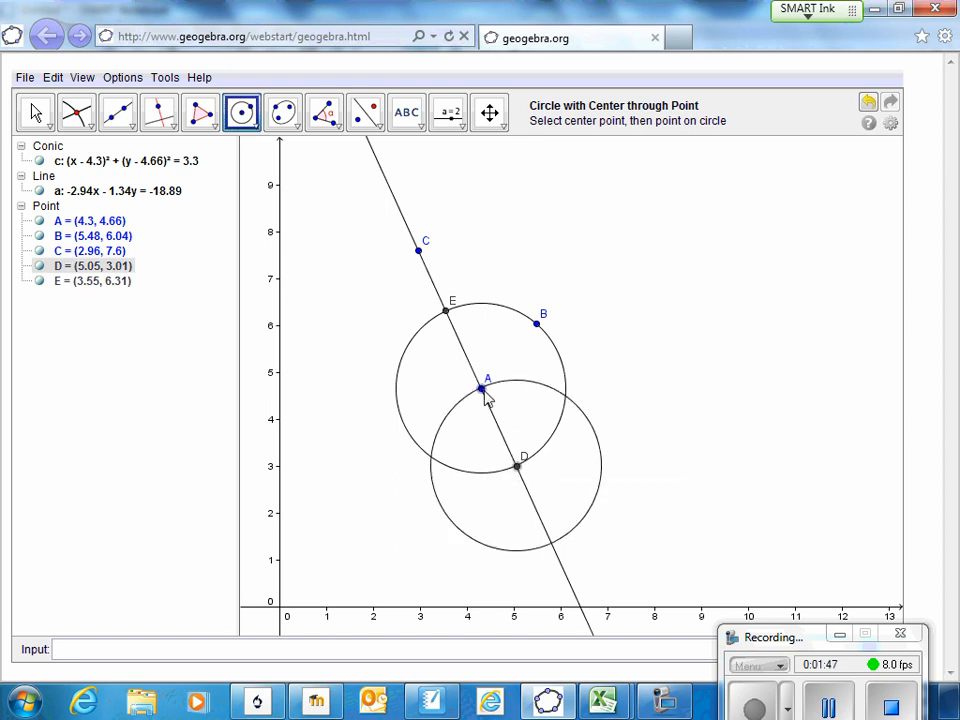
pyautogui.click(446, 311)
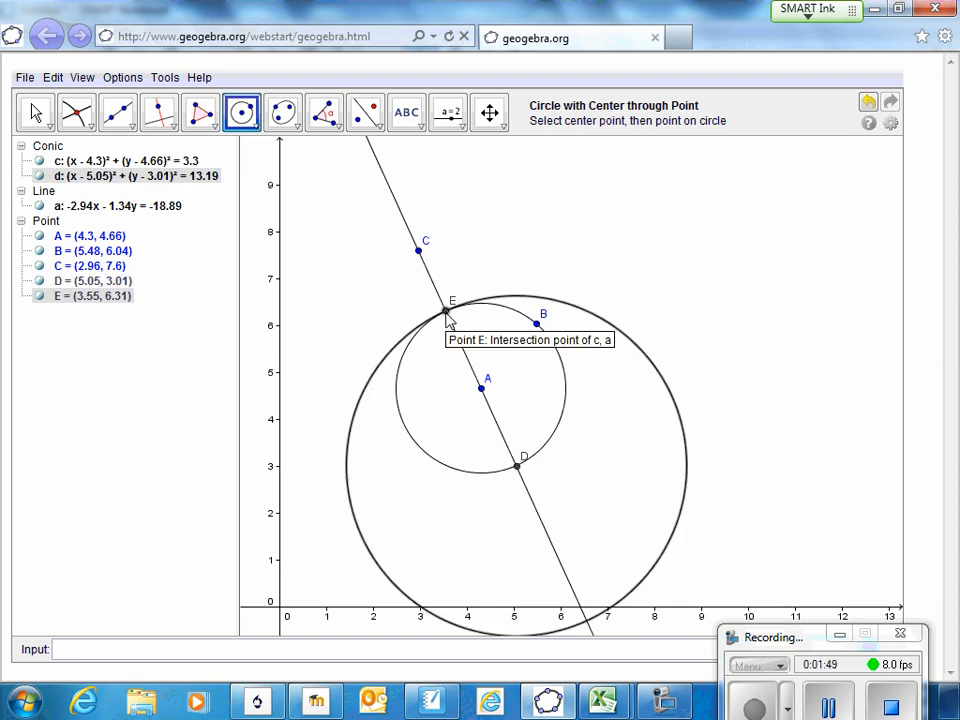
pyautogui.click(516, 466)
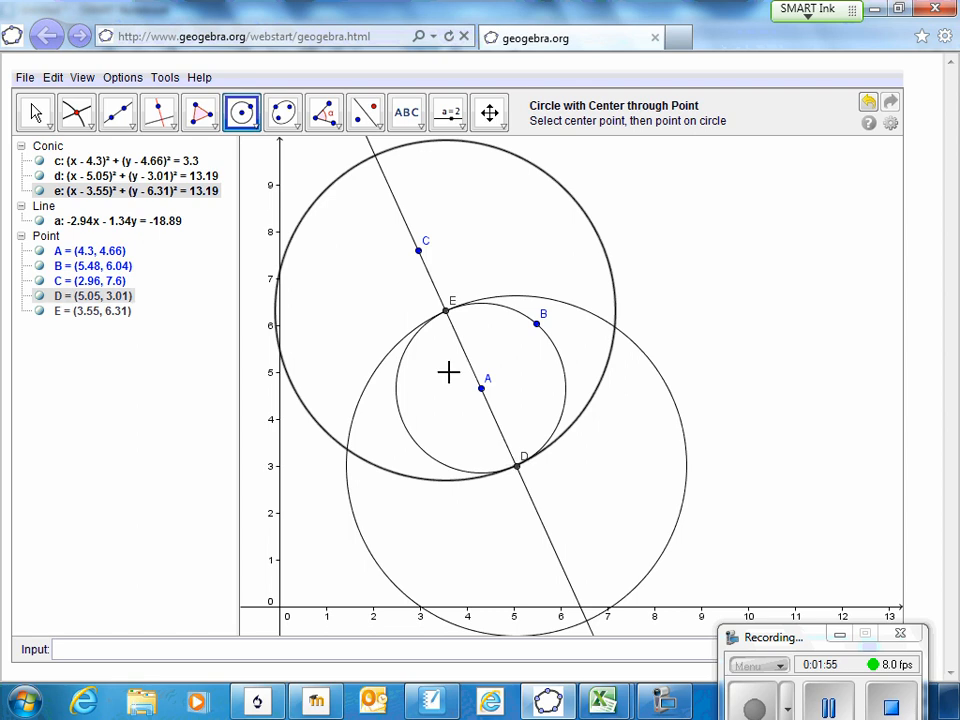
# - Mark the intersections of the two large circles and draw a line through both of these points
pyautogui.click(75, 113)
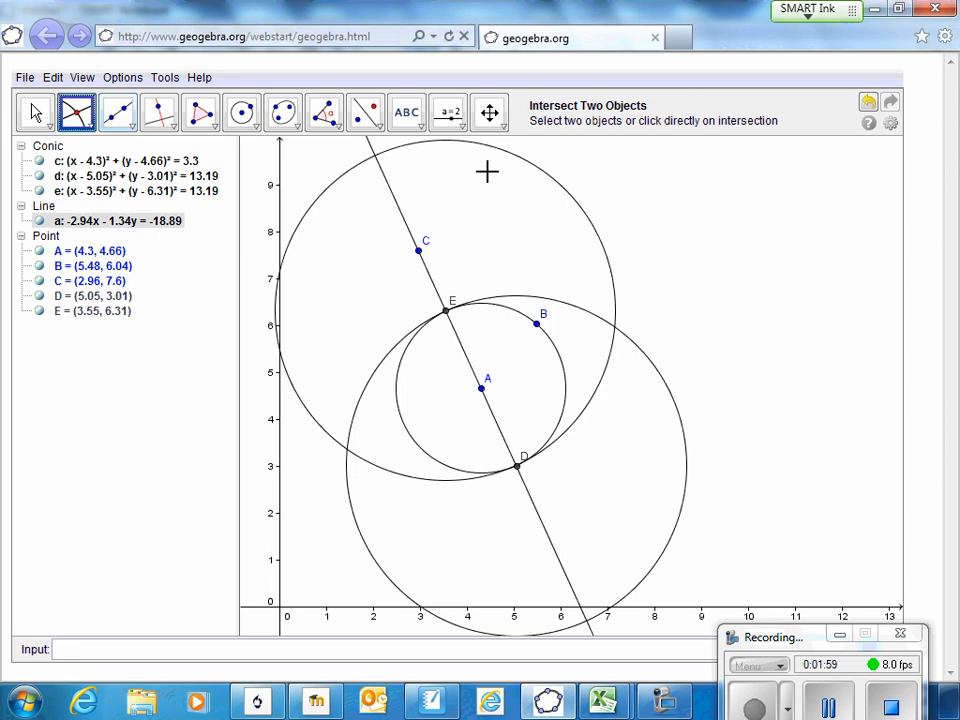
pyautogui.click(559, 178)
pyautogui.click(655, 362)
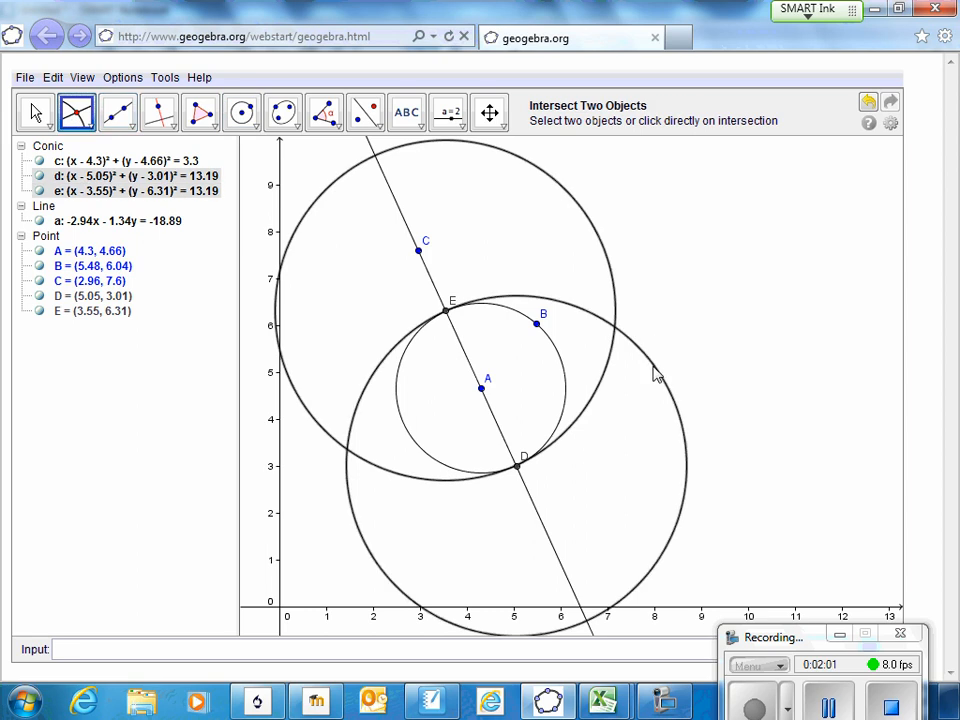
pyautogui.click(118, 115)
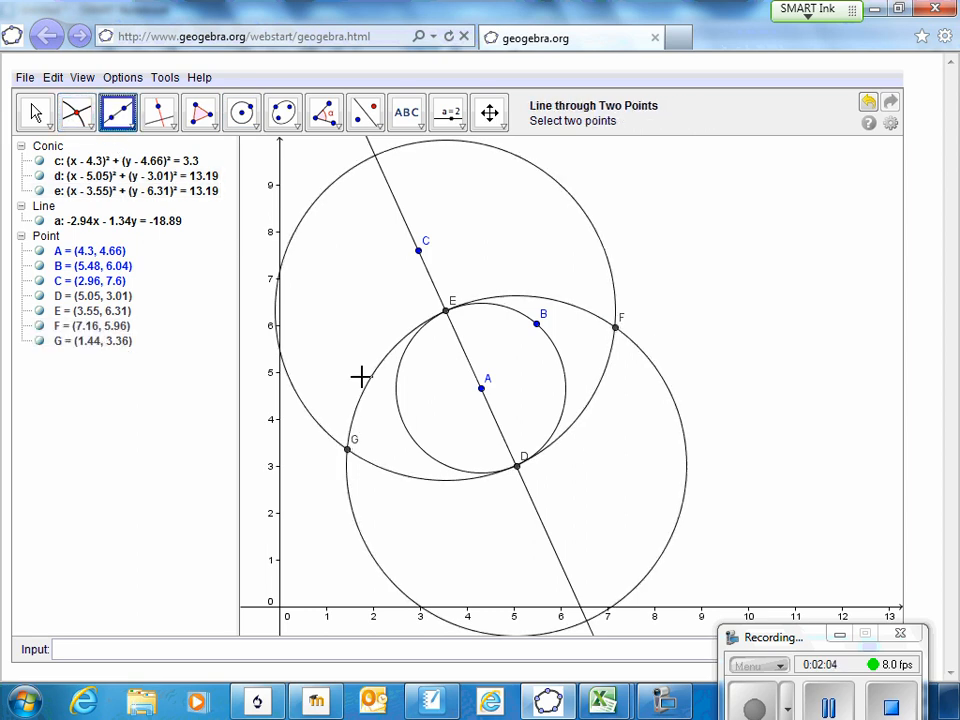
pyautogui.click(348, 451)
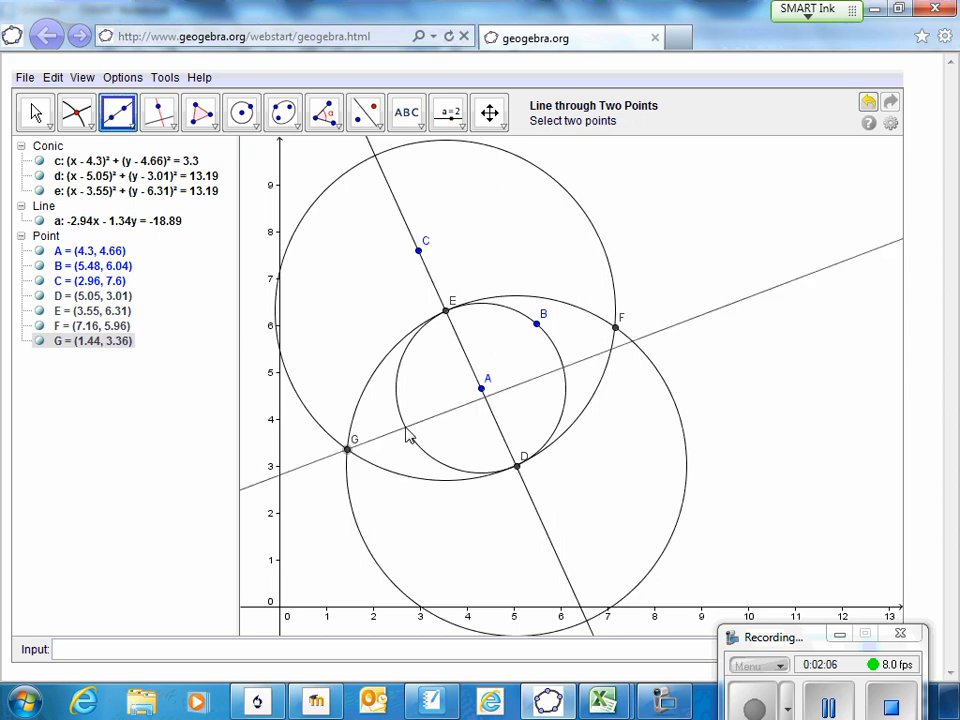
pyautogui.click(615, 326)
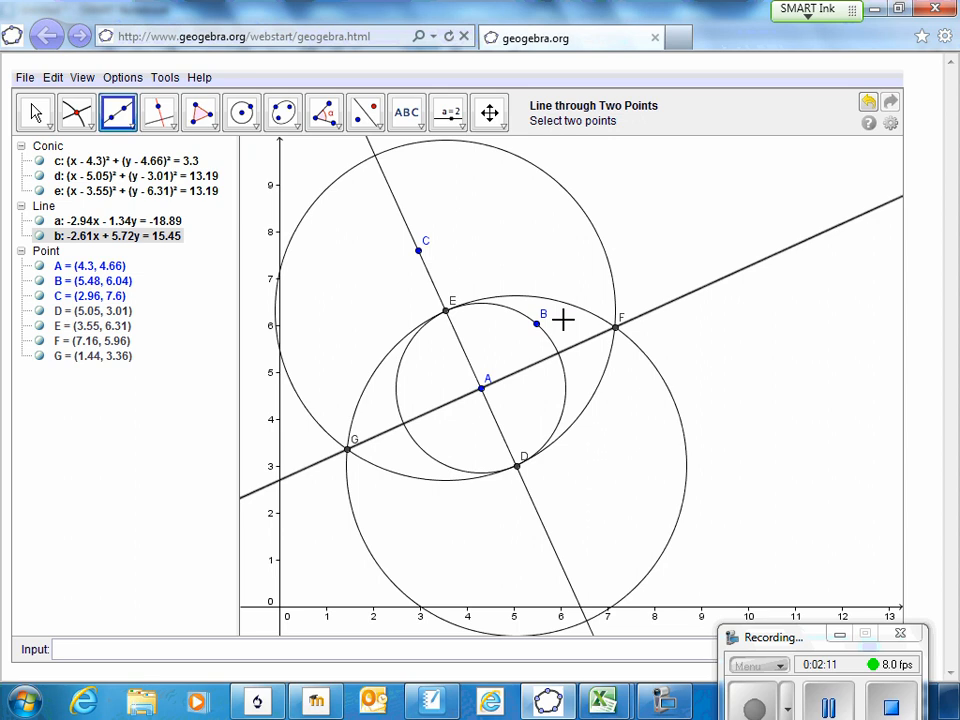
# - Mark both intersection points of line GF with the original circle around A
pyautogui.click(68, 116)
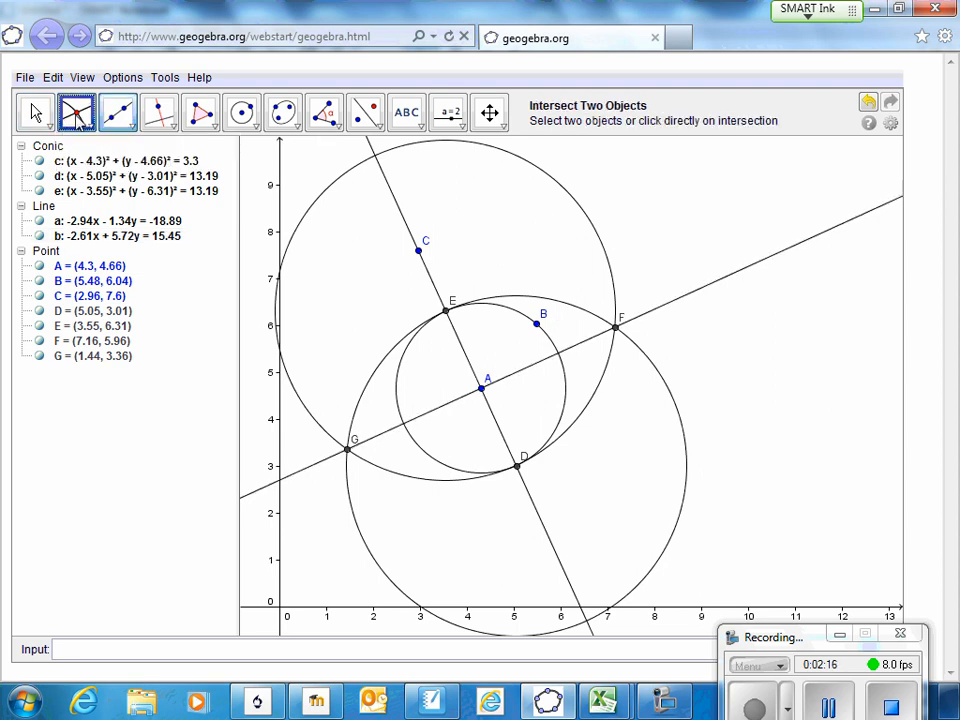
pyautogui.click(580, 343)
pyautogui.click(554, 346)
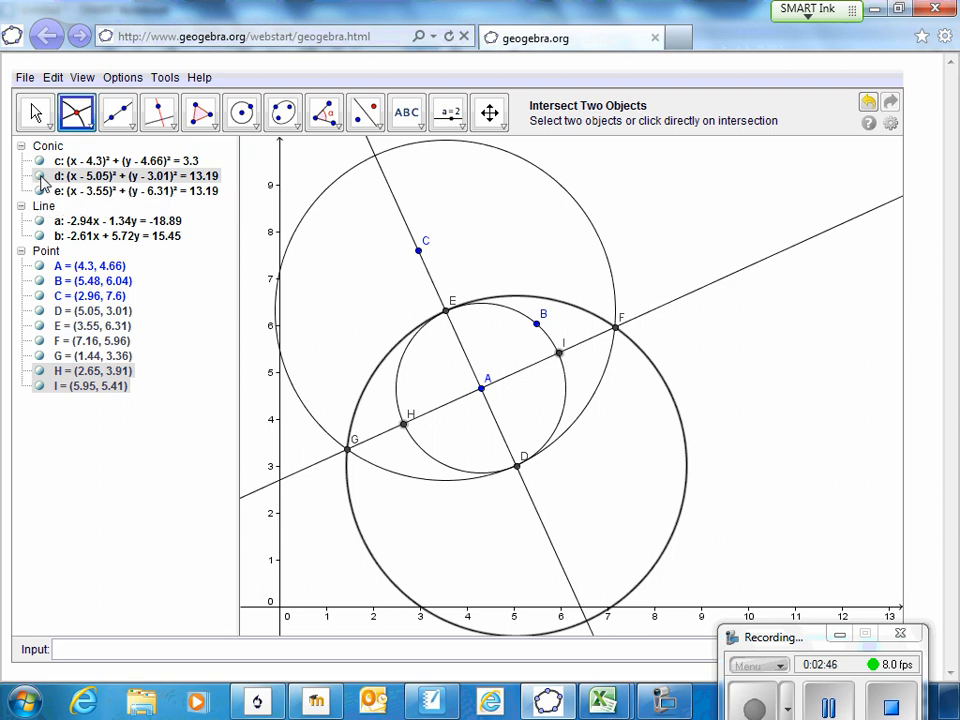
# - Hide the two large construction circles d and e and both lines a and b
pyautogui.click(40, 176)
pyautogui.click(39, 191)
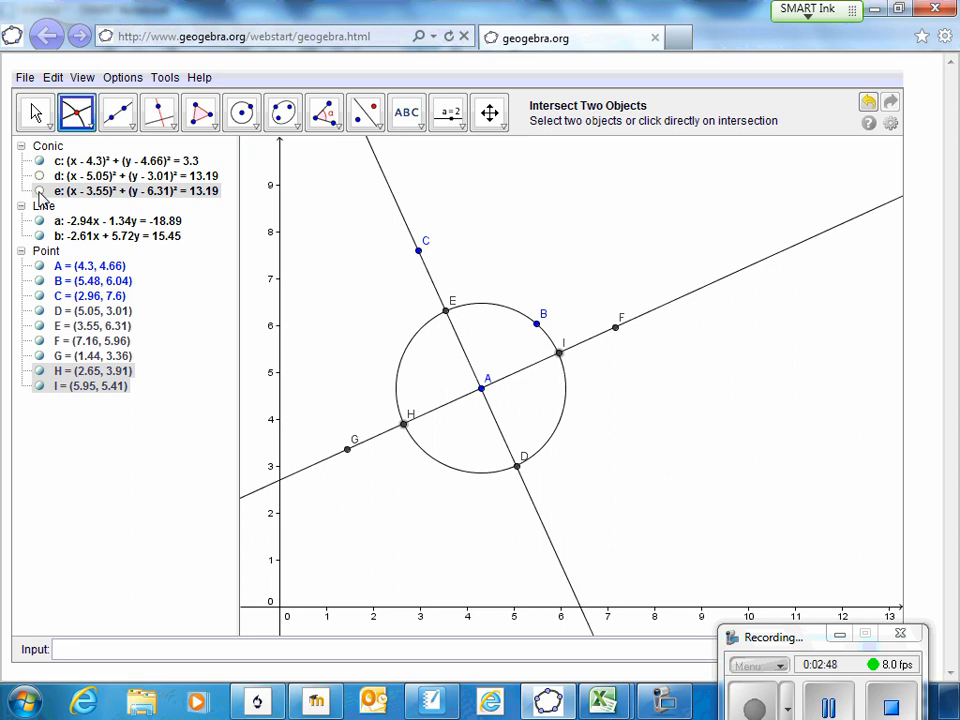
pyautogui.click(39, 221)
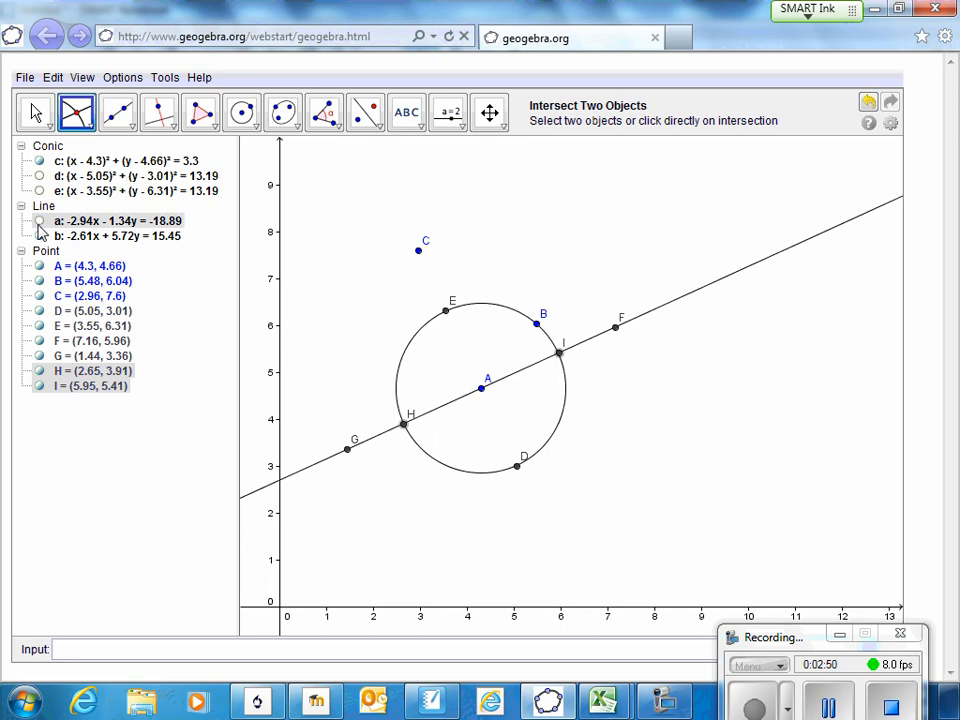
pyautogui.click(39, 236)
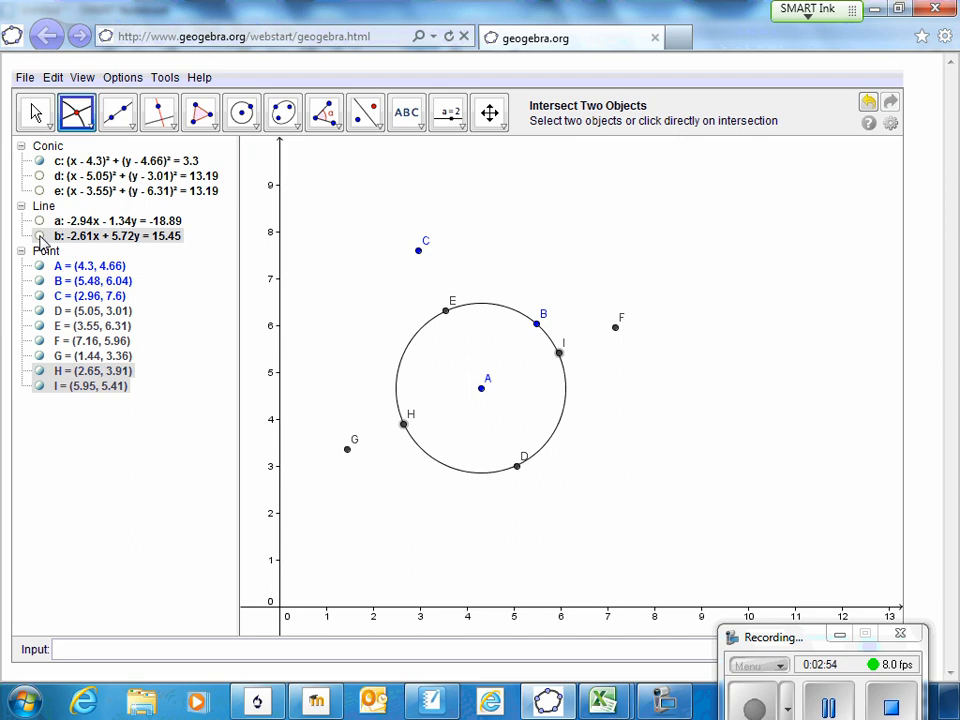
# - Hide the helper points C, F and G that lie outside the original circle
pyautogui.click(39, 341)
pyautogui.click(39, 296)
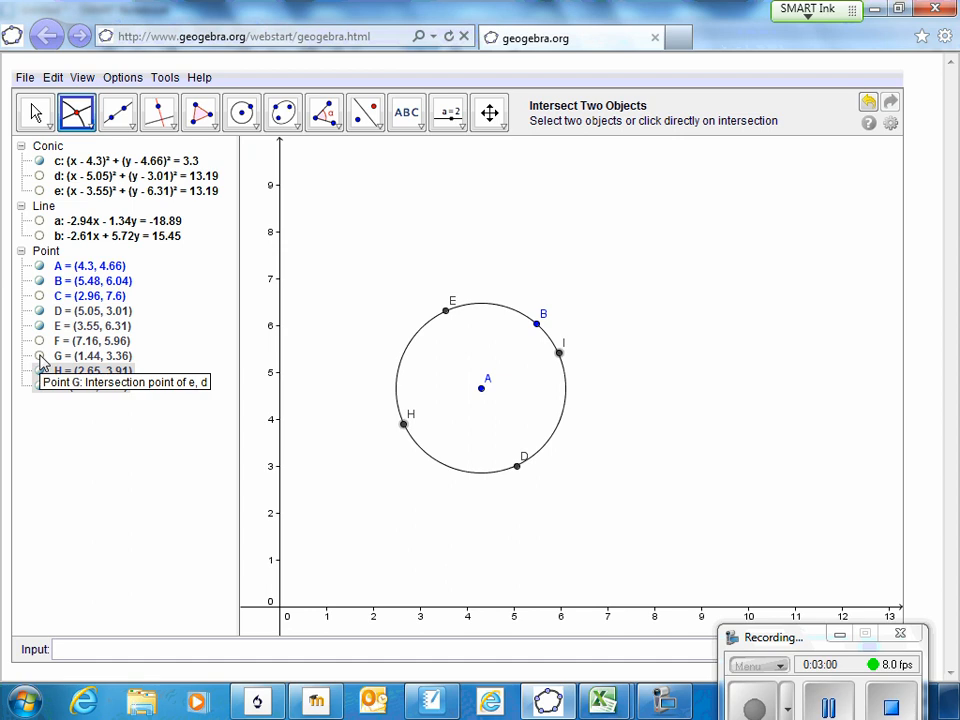
pyautogui.click(40, 281)
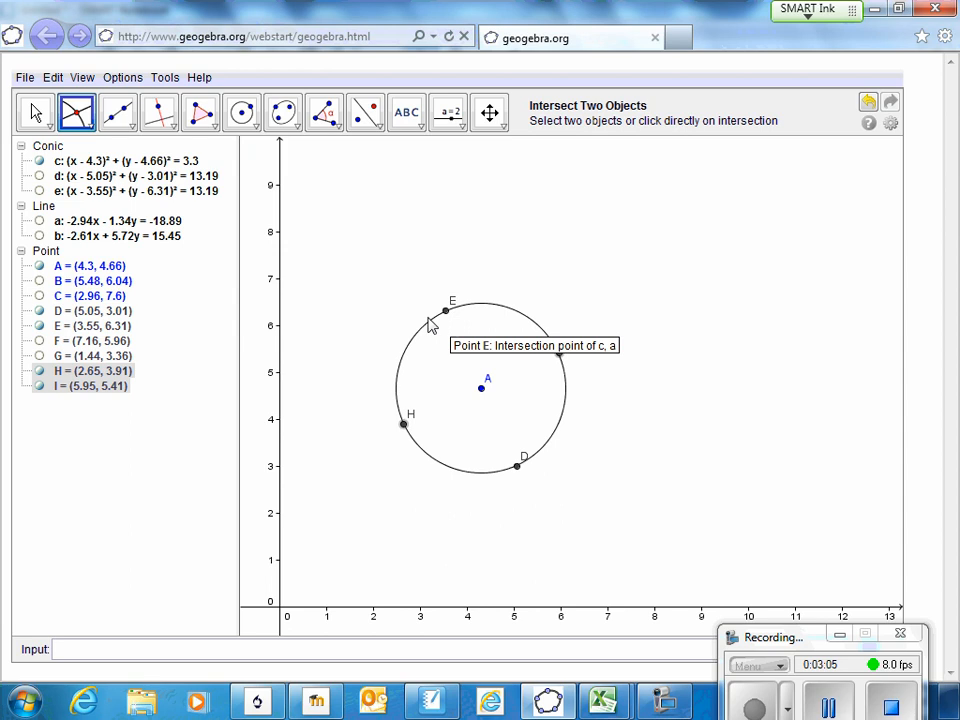
pyautogui.click(40, 281)
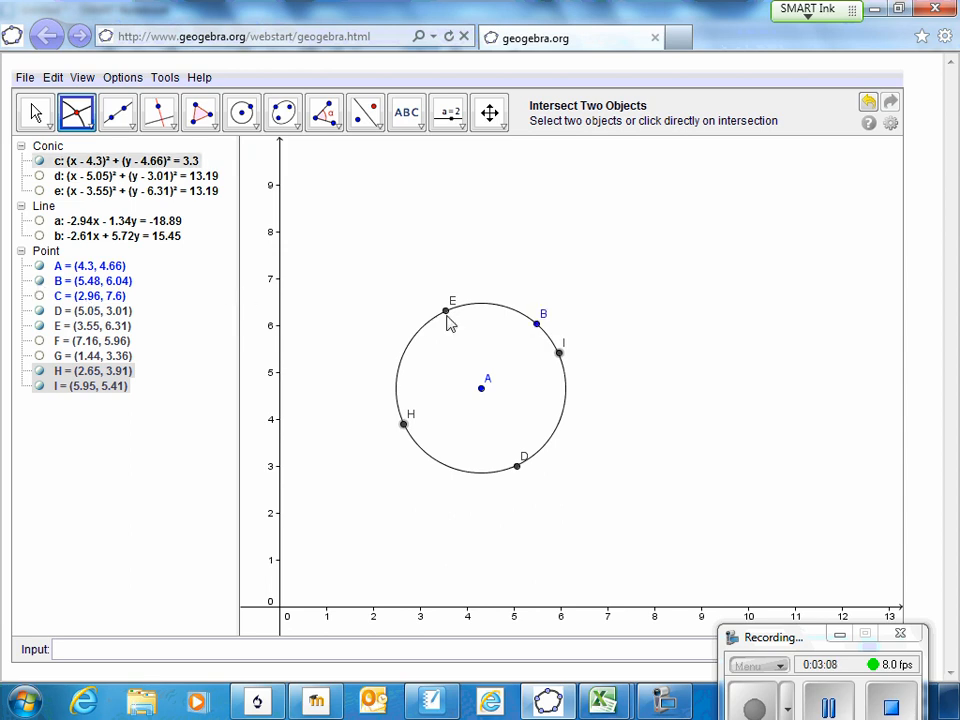
# - Draw segments EI, ID, DH and HE to form the square inscribed in the circle
pyautogui.click(132, 132)
pyautogui.click(124, 189)
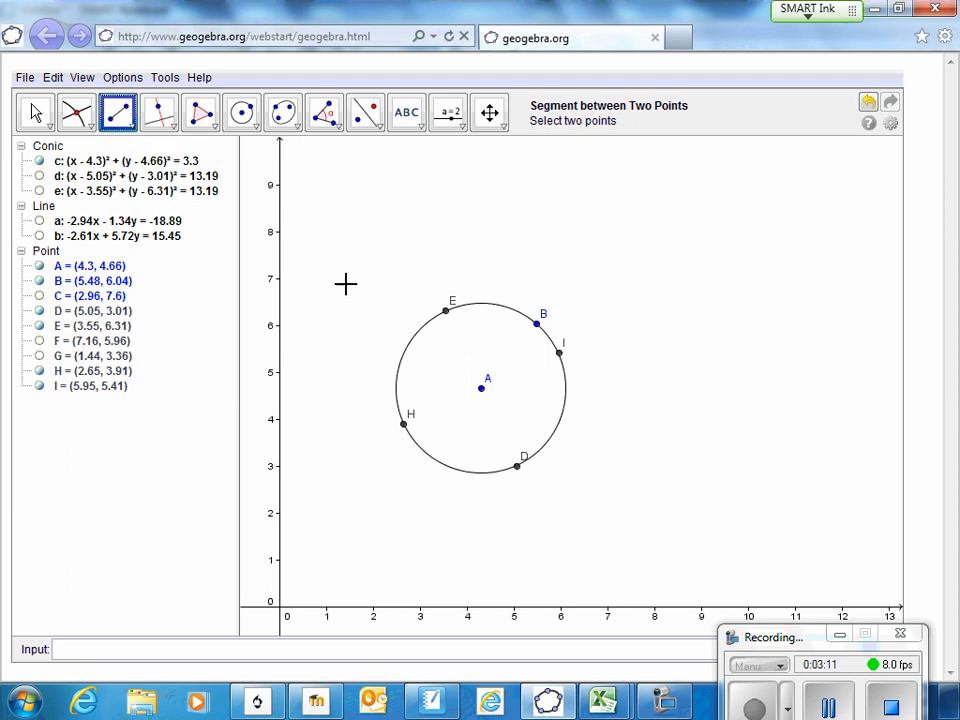
pyautogui.click(447, 313)
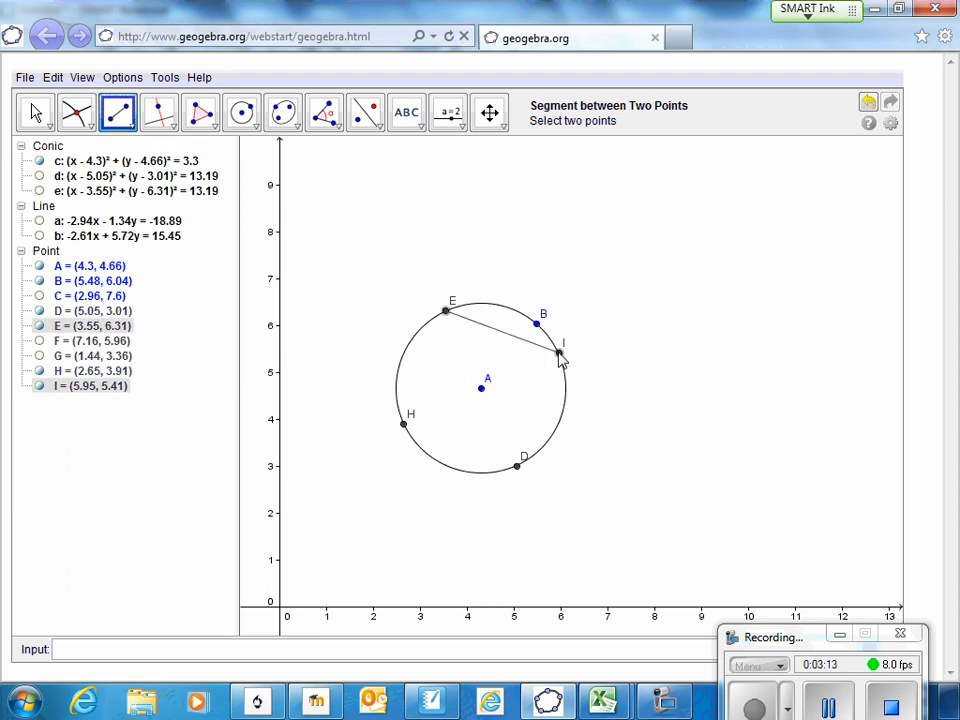
pyautogui.click(560, 353)
pyautogui.click(560, 353)
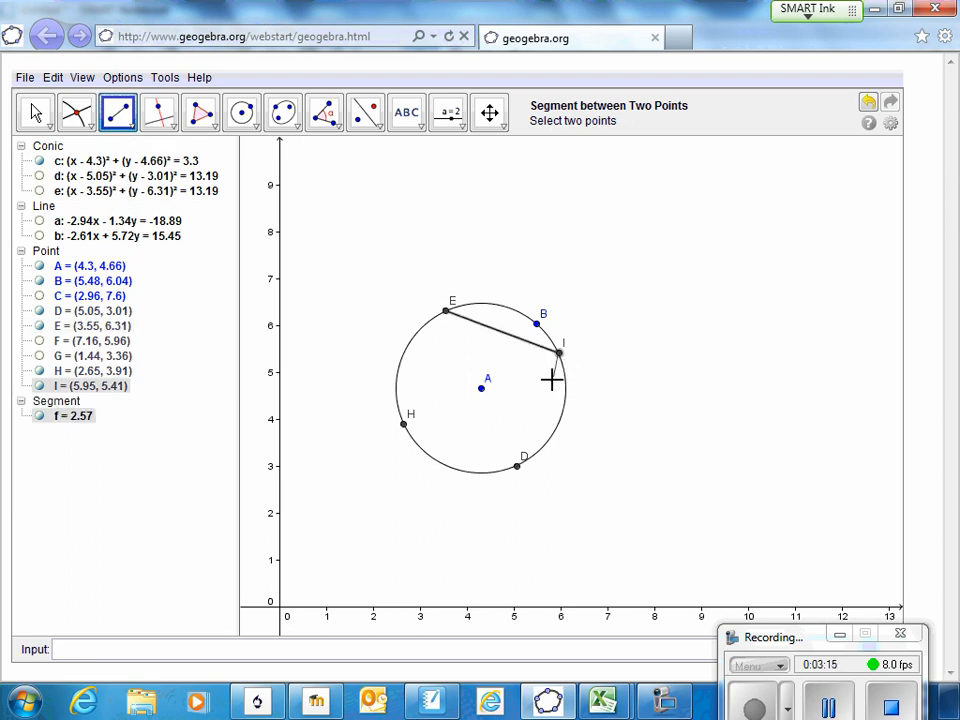
pyautogui.click(516, 466)
pyautogui.click(516, 466)
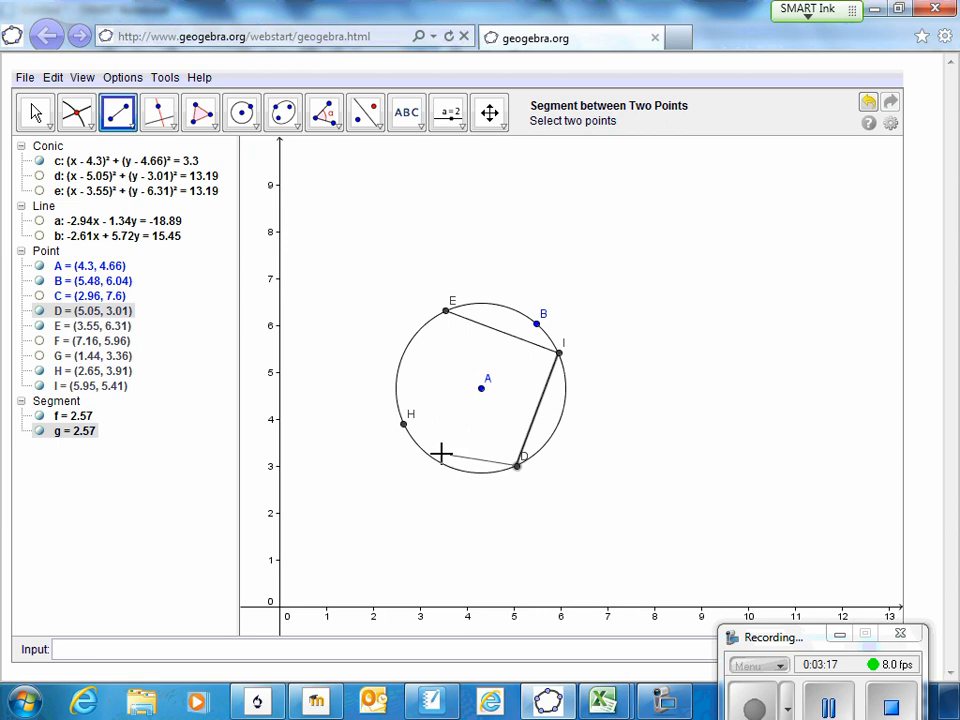
pyautogui.click(403, 425)
pyautogui.click(403, 425)
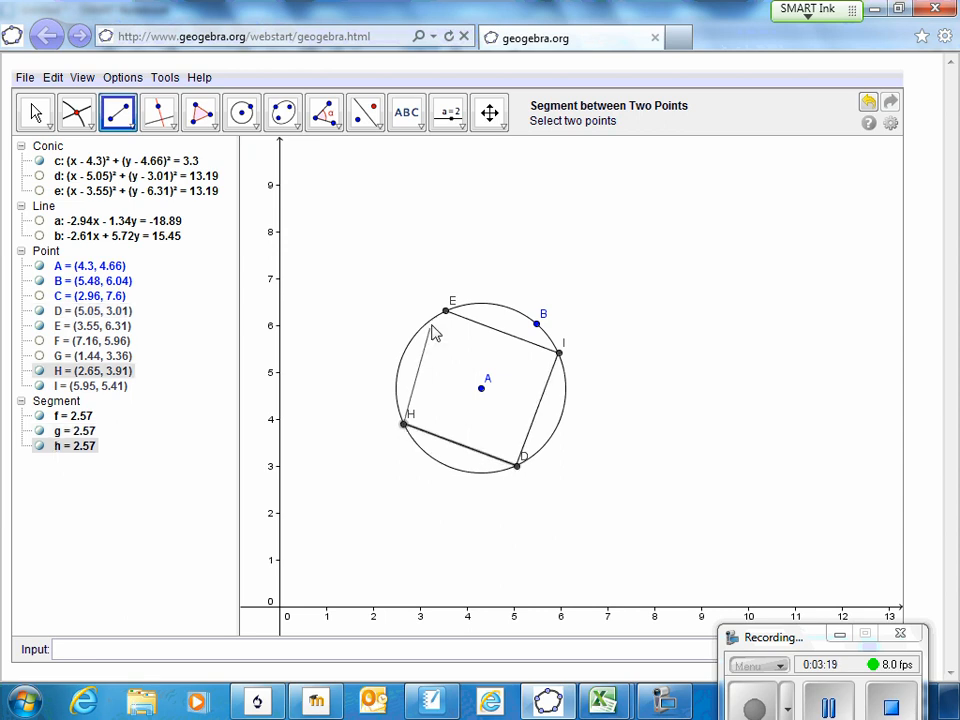
pyautogui.click(446, 313)
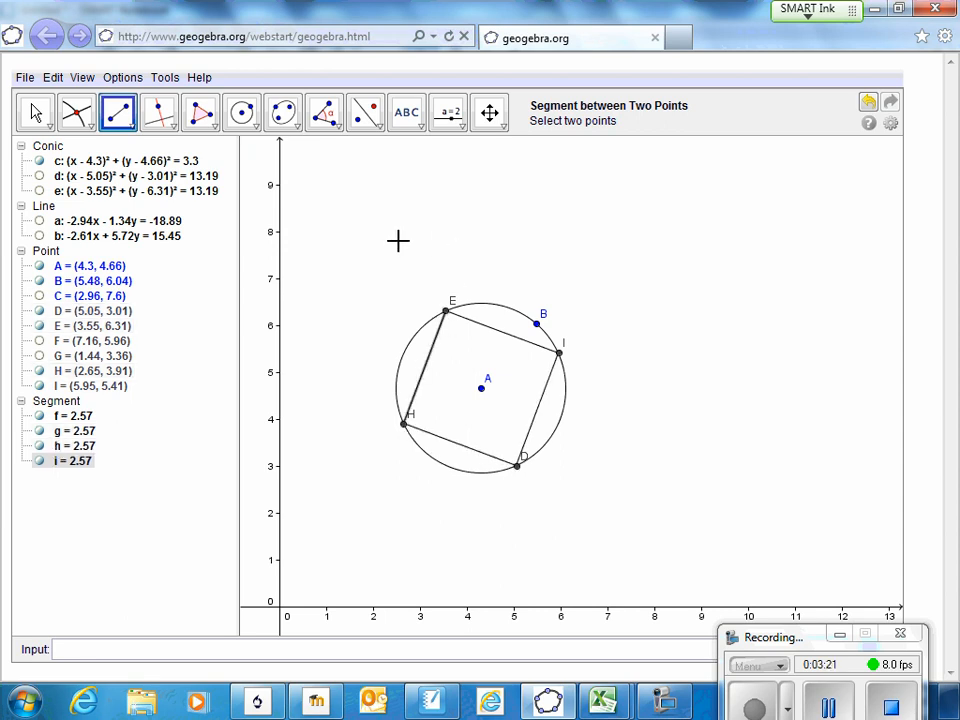
# - Test the construction by moving point B to about (6.44, 6.84) and center A to about (4.24, 5.26)
pyautogui.click(34, 114)
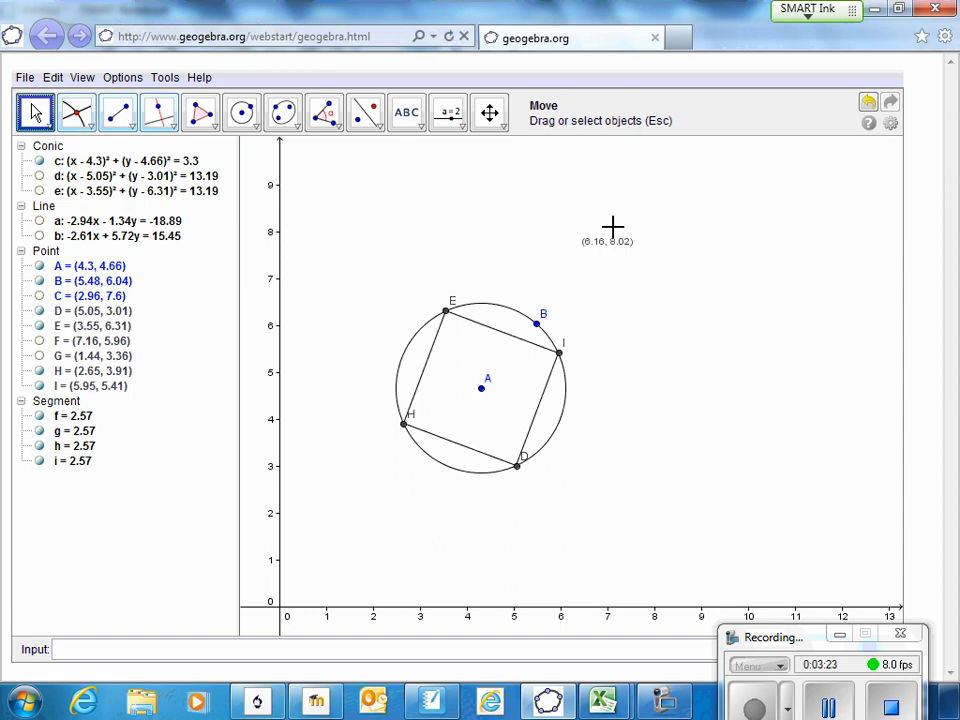
pyautogui.moveTo(537, 323); pyautogui.dragTo(580, 290)
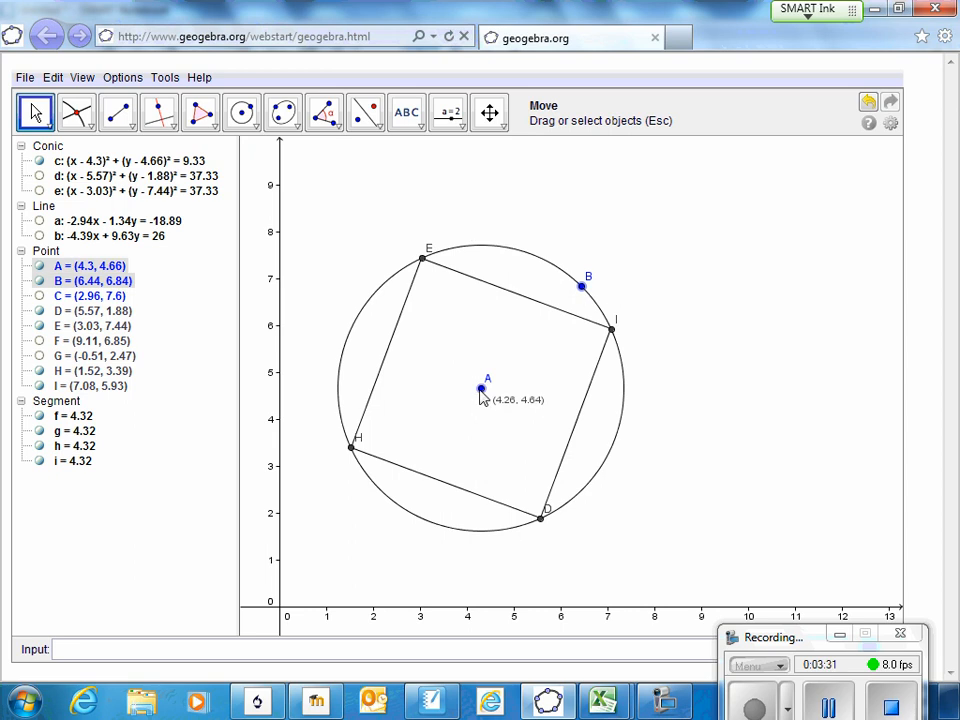
pyautogui.moveTo(481, 387); pyautogui.dragTo(478, 360)
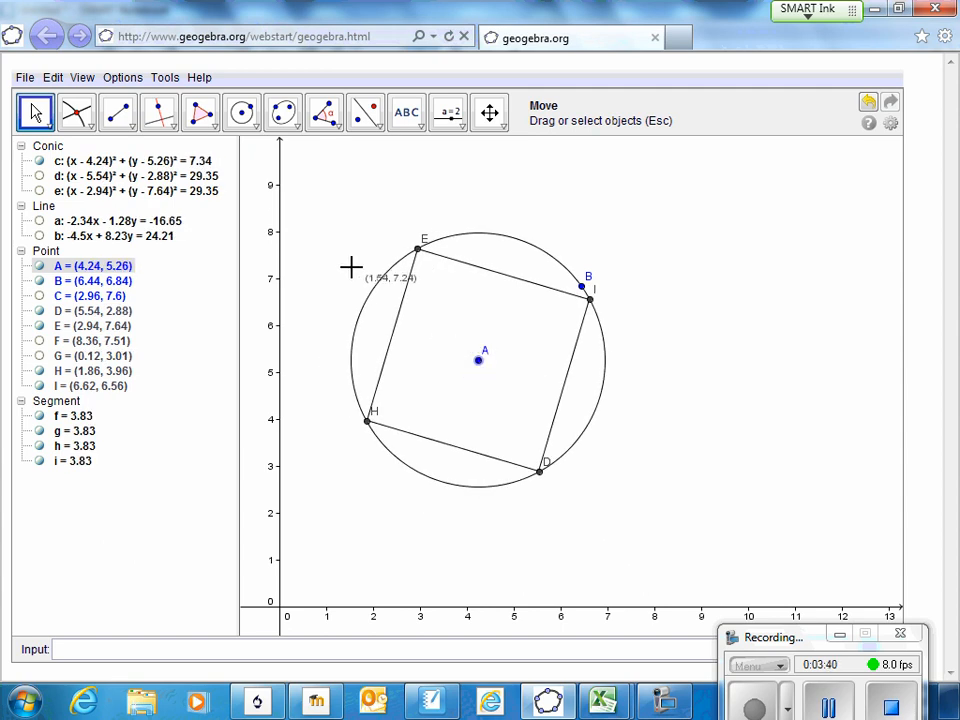
# - Add length measurements to the square's sides HE, EI and ID with the Distance or Length tool
pyautogui.click(460, 128)
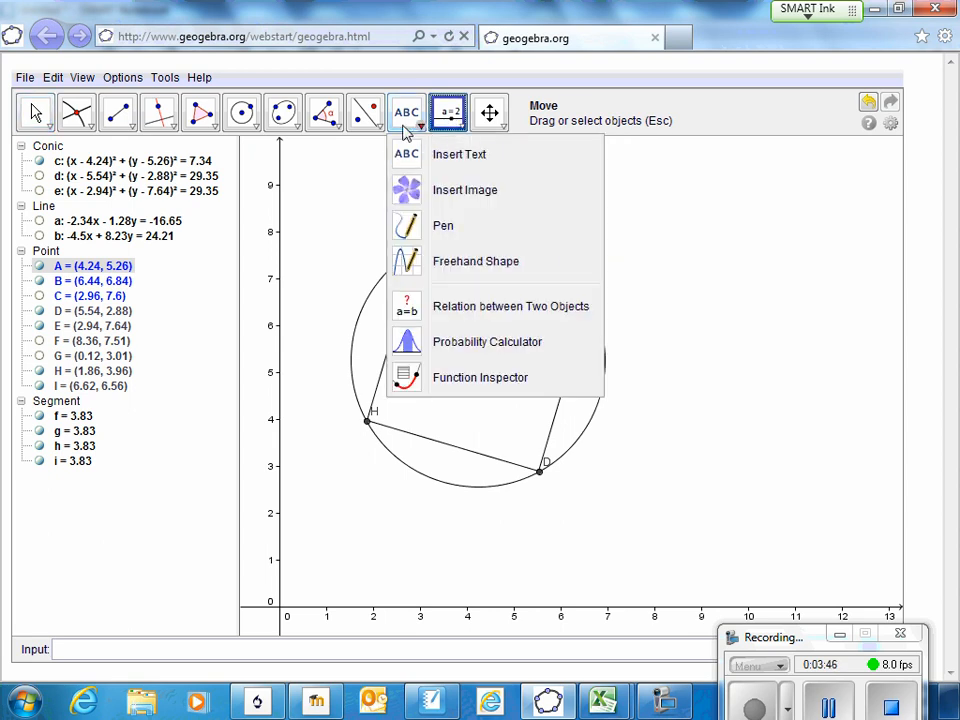
pyautogui.moveTo(380, 132)
pyautogui.moveTo(422, 128)
pyautogui.moveTo(340, 128)
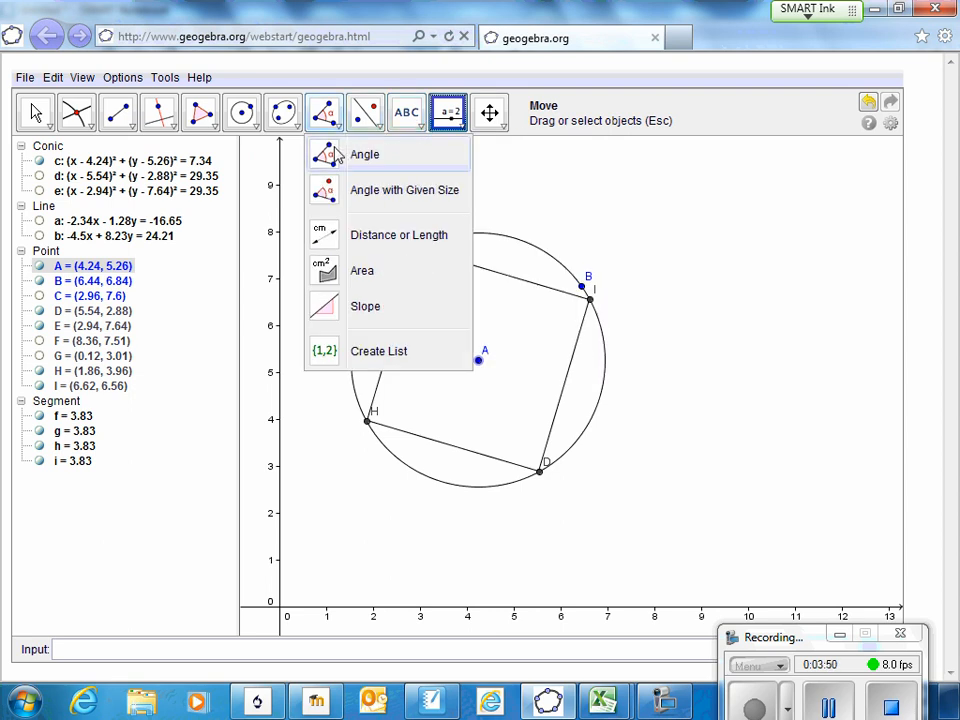
pyautogui.click(325, 230)
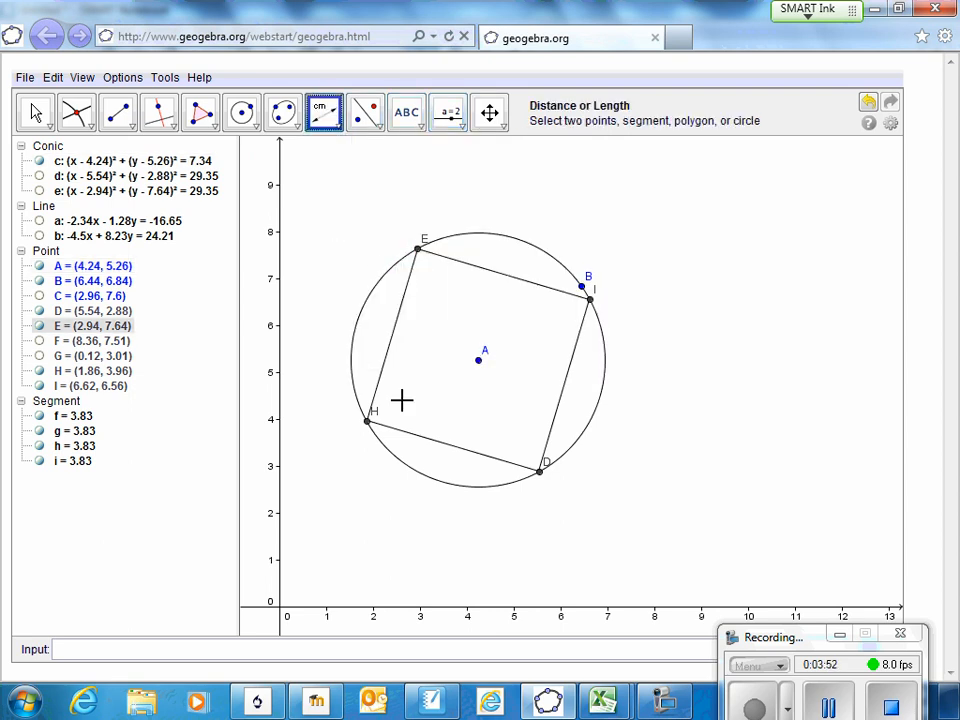
pyautogui.click(366, 426)
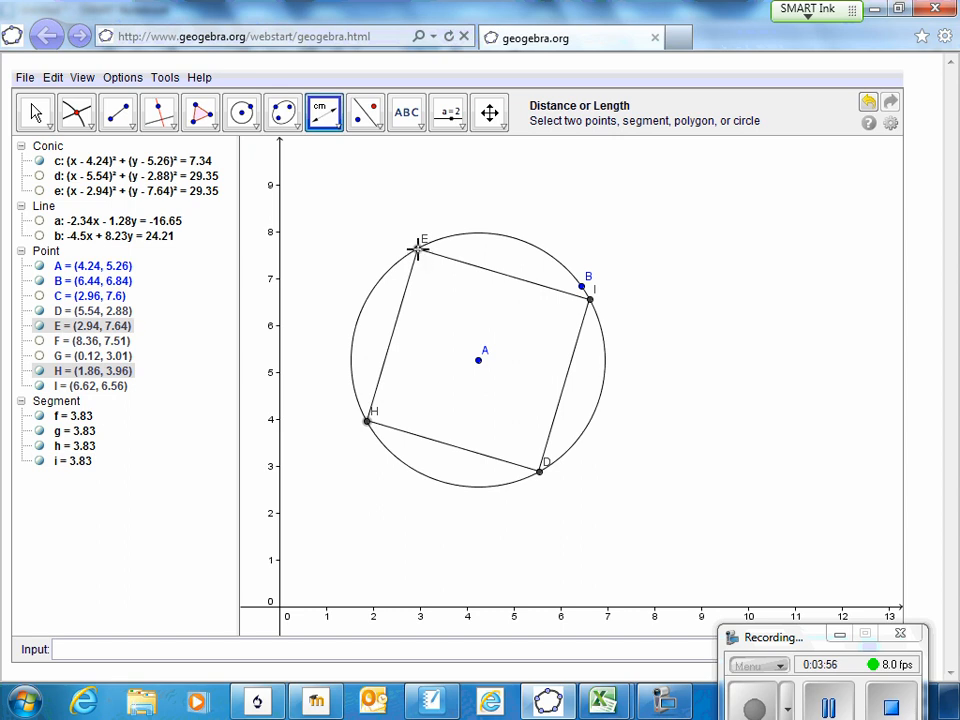
pyautogui.click(590, 300)
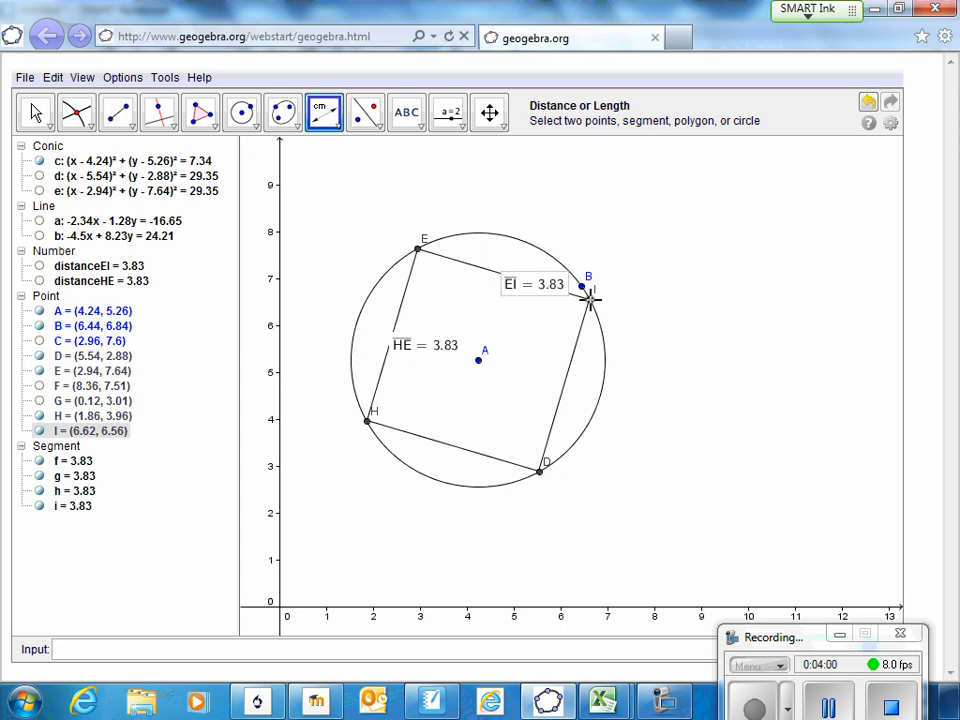
pyautogui.click(540, 470)
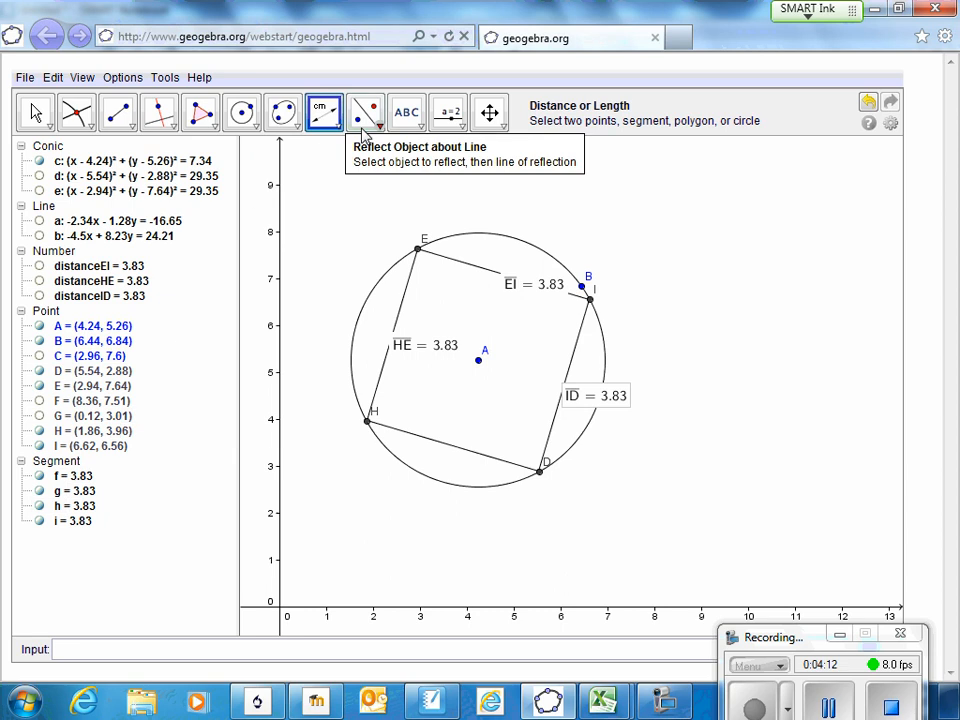
# - Measure the square's interior angles HEI and EID at vertices E and I with the Angle tool
pyautogui.click(338, 126)
pyautogui.click(364, 154)
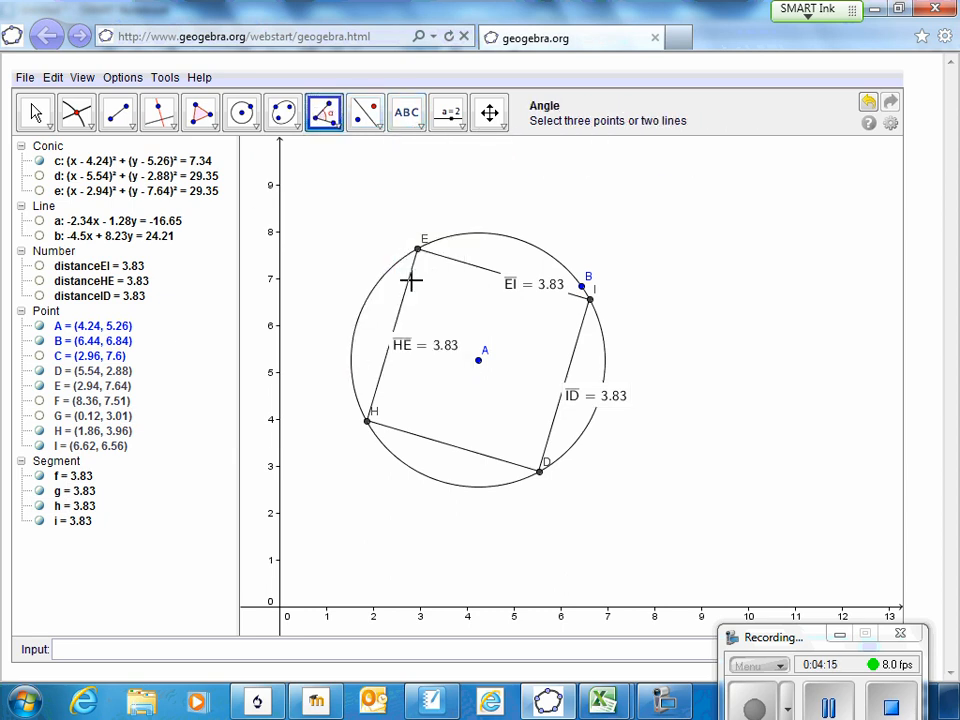
pyautogui.click(368, 421)
pyautogui.click(419, 250)
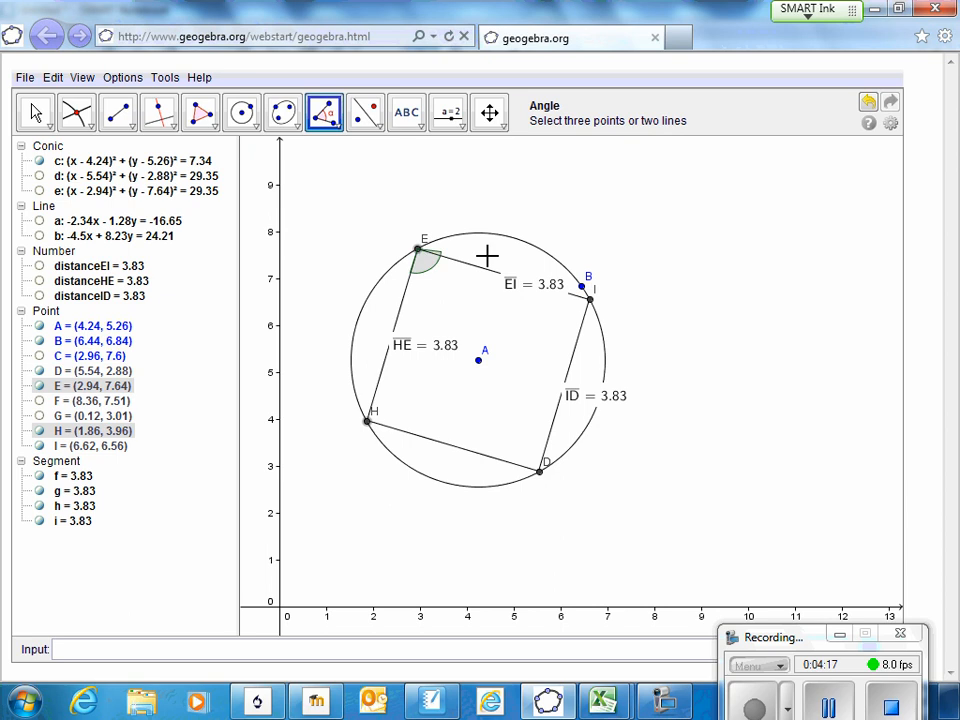
pyautogui.click(590, 301)
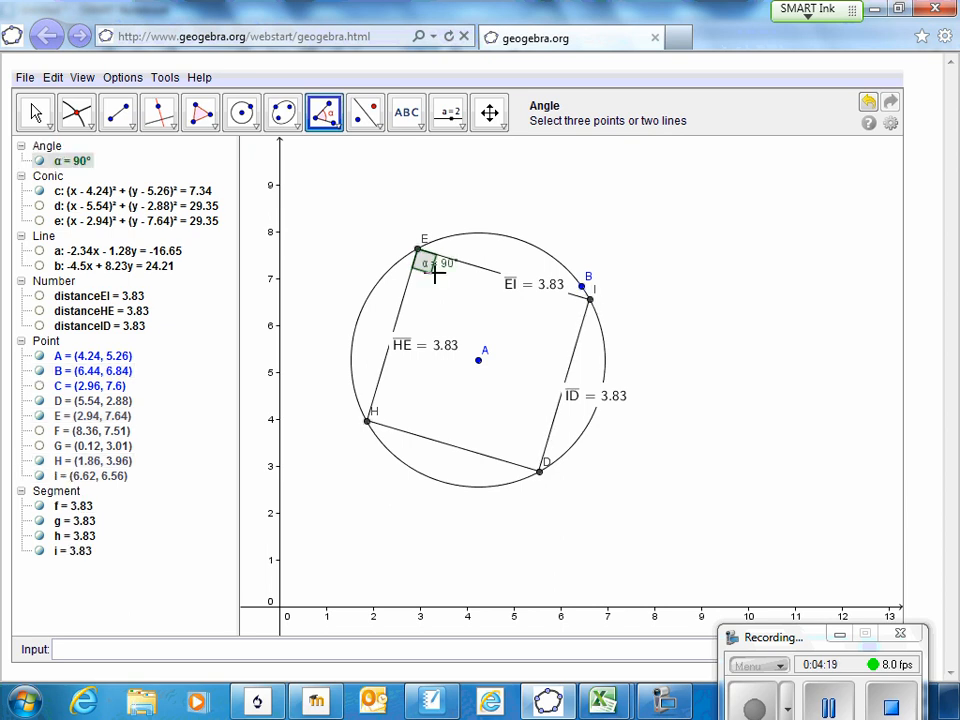
pyautogui.click(590, 299)
pyautogui.click(541, 471)
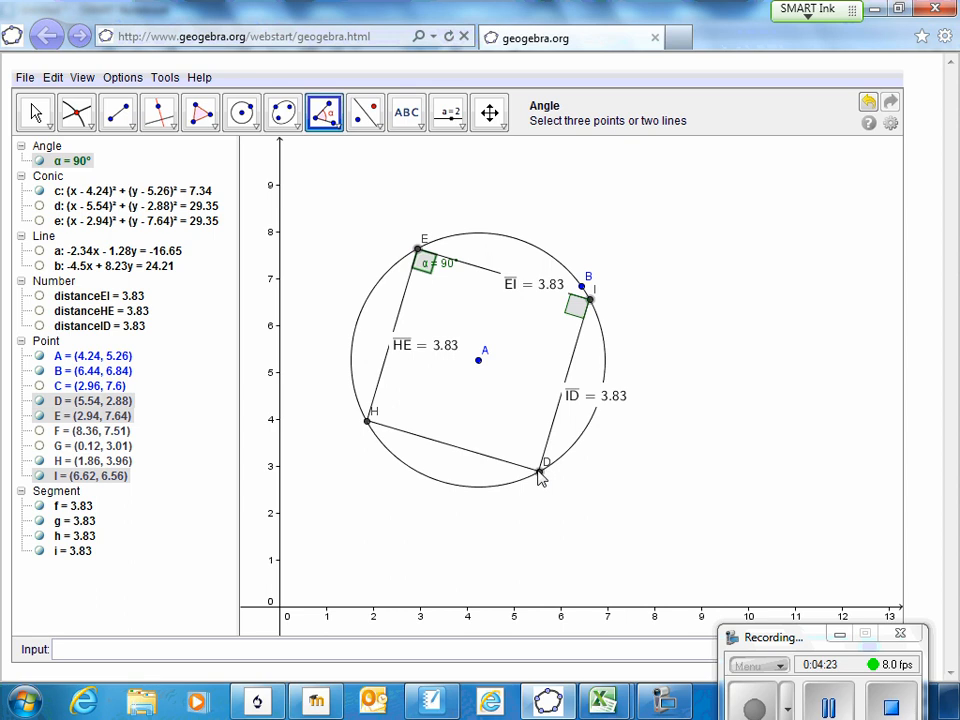